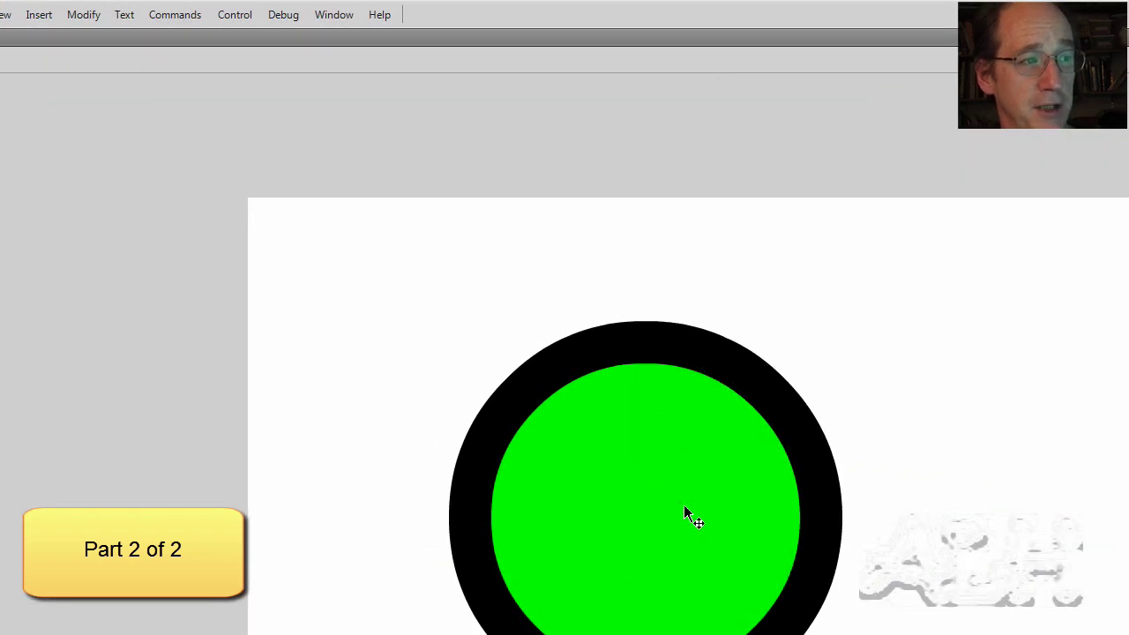
# Try selecting the circle by single selection, a marquee, and its frame 1 keyframe.
pyautogui.click(686, 512)
pyautogui.click(1029, 359)
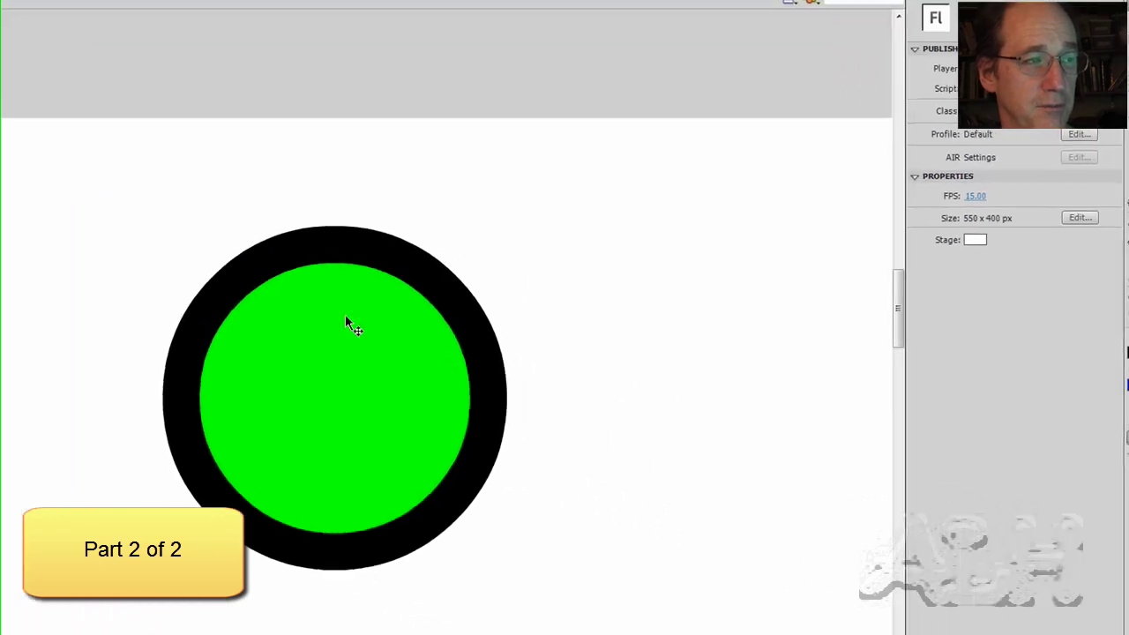
pyautogui.moveTo(83, 192); pyautogui.dragTo(569, 609)
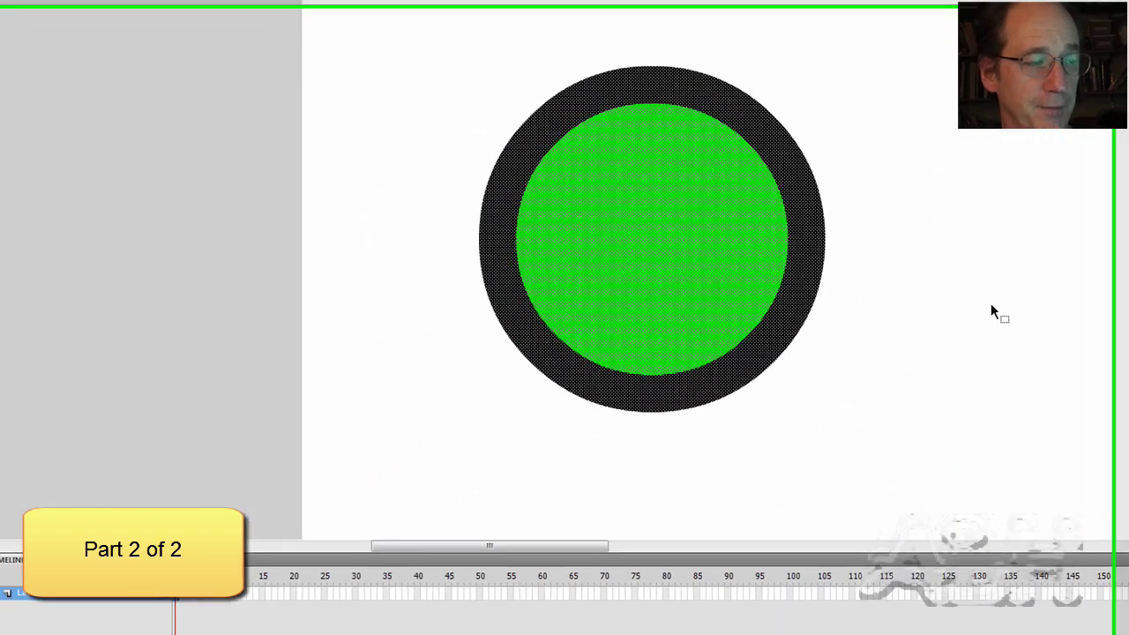
pyautogui.click(991, 308)
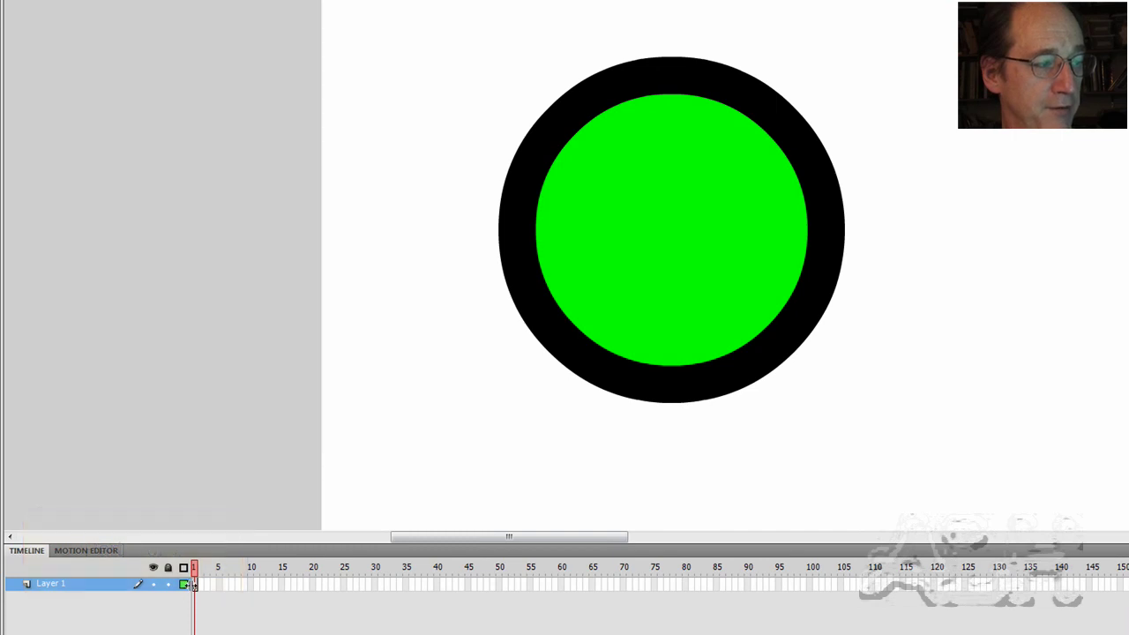
pyautogui.click(195, 585)
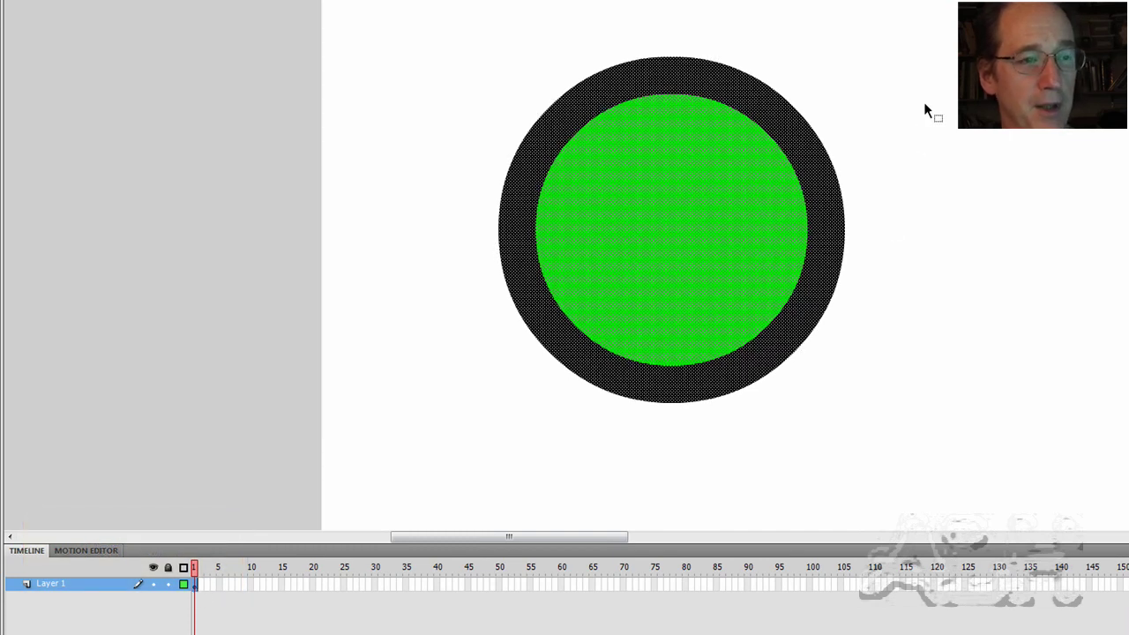
pyautogui.click(994, 70)
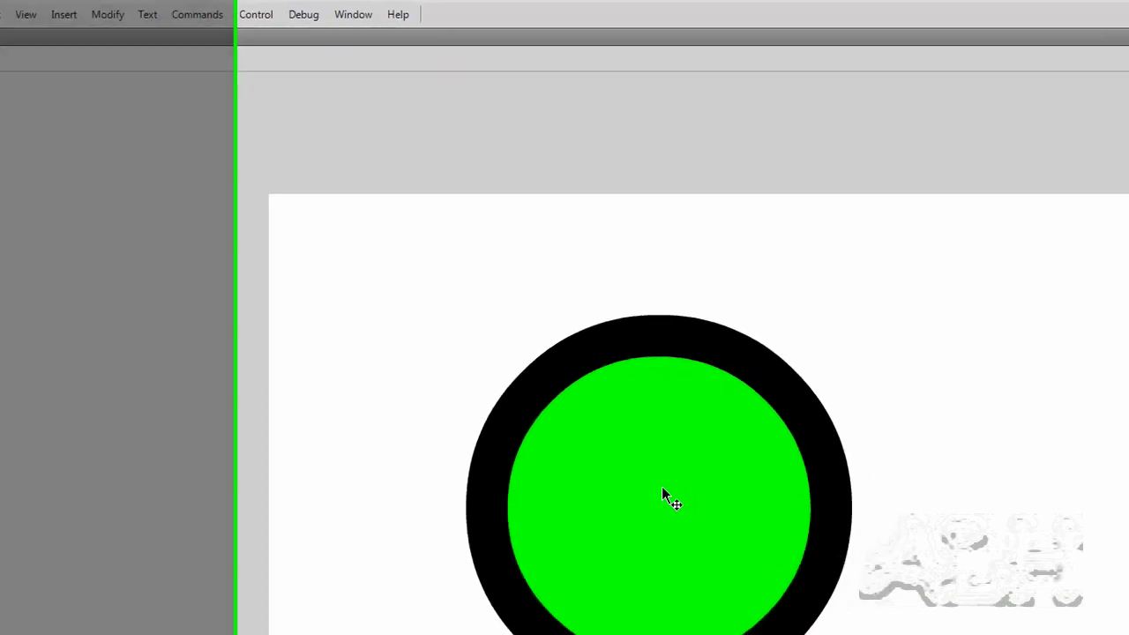
# Select the green fill and thick black outline together by double-clicking the fill.
pyautogui.doubleClick(709, 505)
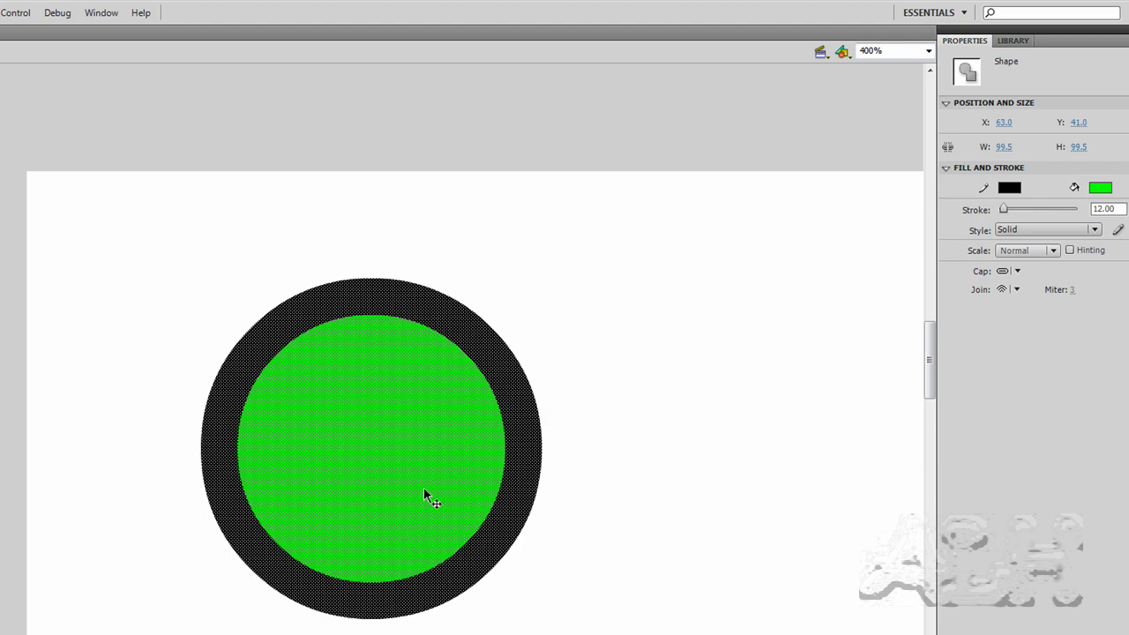
pyautogui.click(664, 379)
pyautogui.doubleClick(339, 452)
pyautogui.click(511, 297)
pyautogui.click(421, 318)
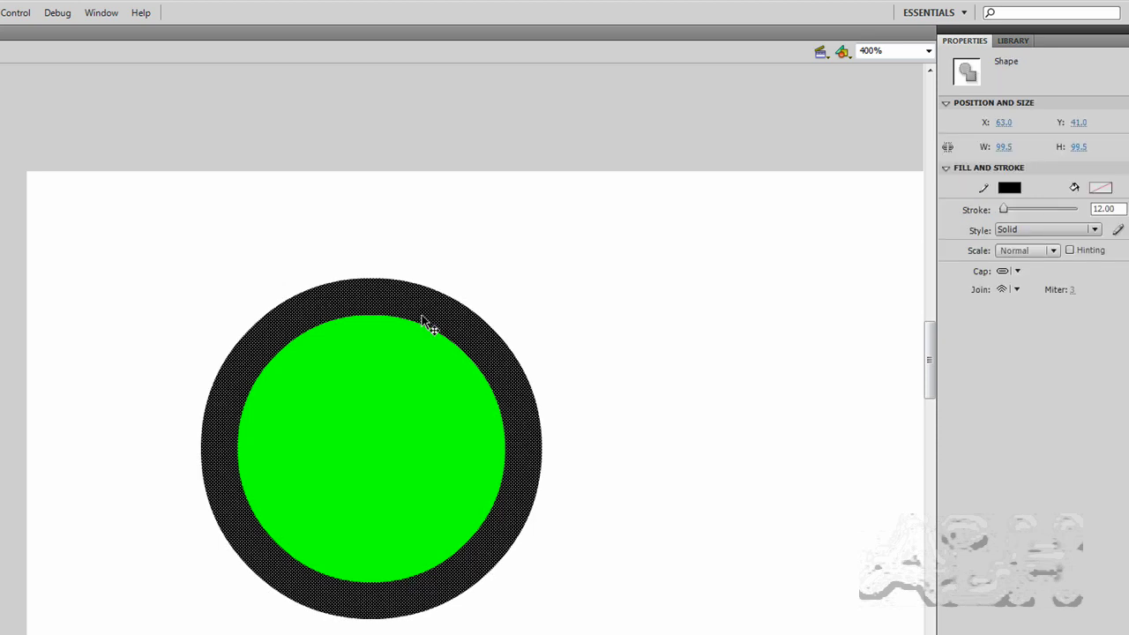
pyautogui.click(647, 266)
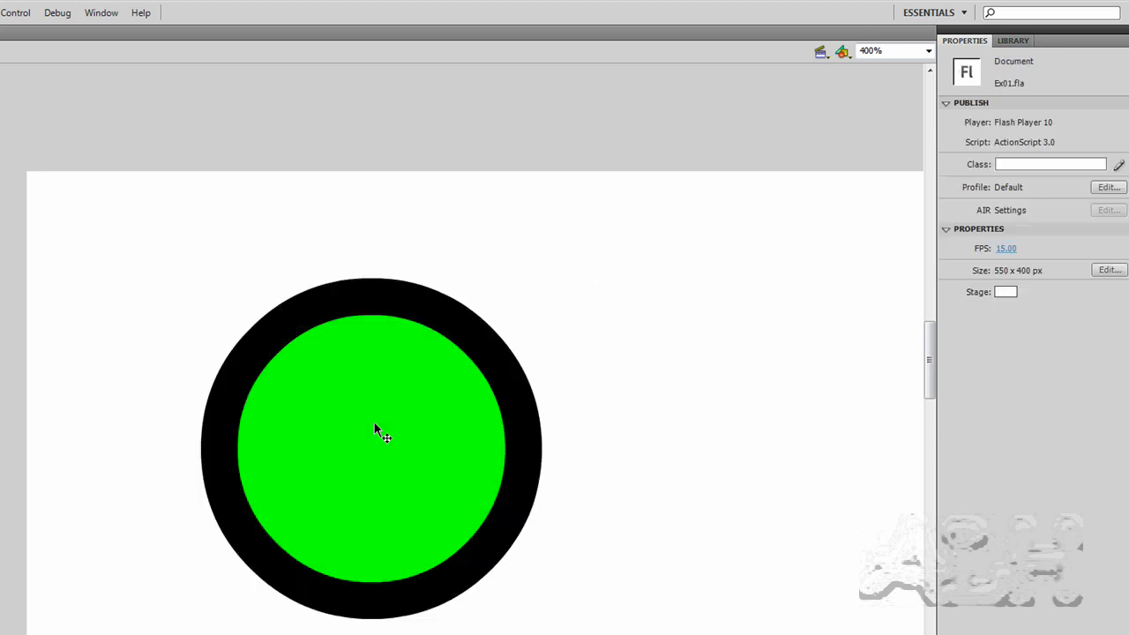
pyautogui.doubleClick(352, 436)
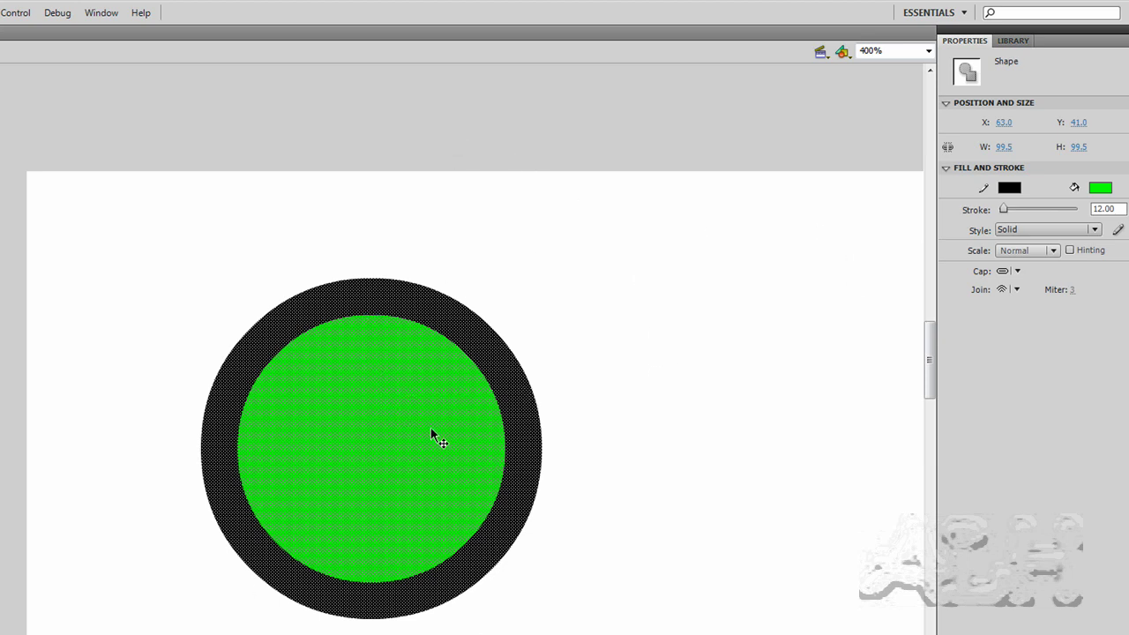
# Position the circle at X 0, Y 0 in the Properties panel.
pyautogui.click(1004, 123)
pyautogui.write('0')
pyautogui.click(1075, 125)
pyautogui.write('0')
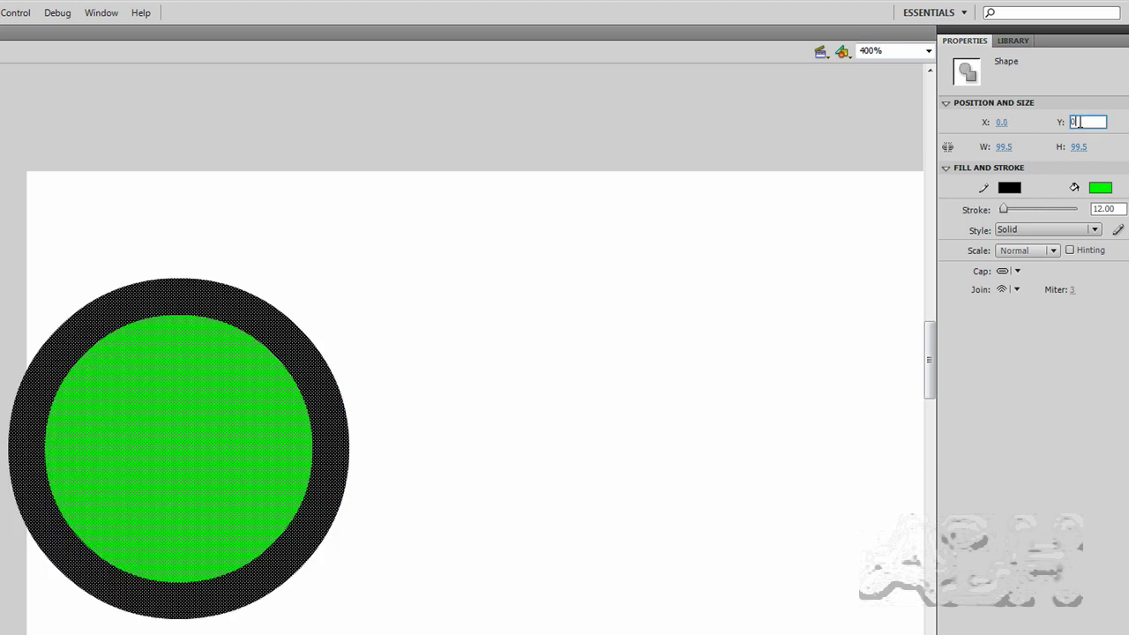
pyautogui.press('Return')
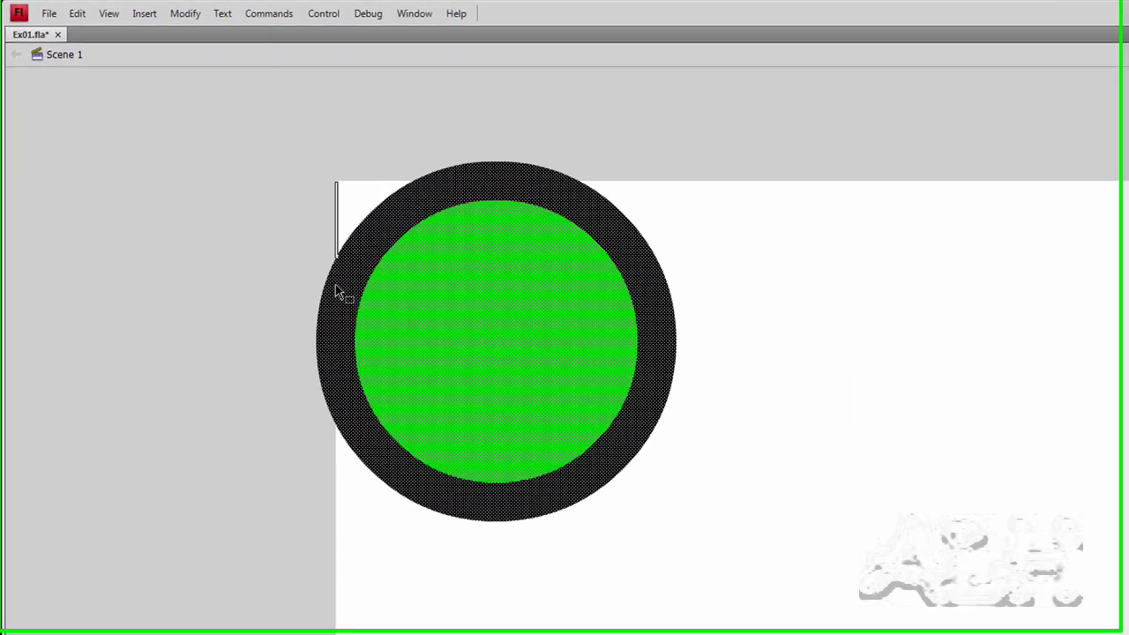
# Marquee the circle from the stage's top-left corner, then reselect its fill and outline.
pyautogui.moveTo(292, 137); pyautogui.dragTo(454, 372)
pyautogui.moveTo(557, 503); pyautogui.dragTo(664, 512)
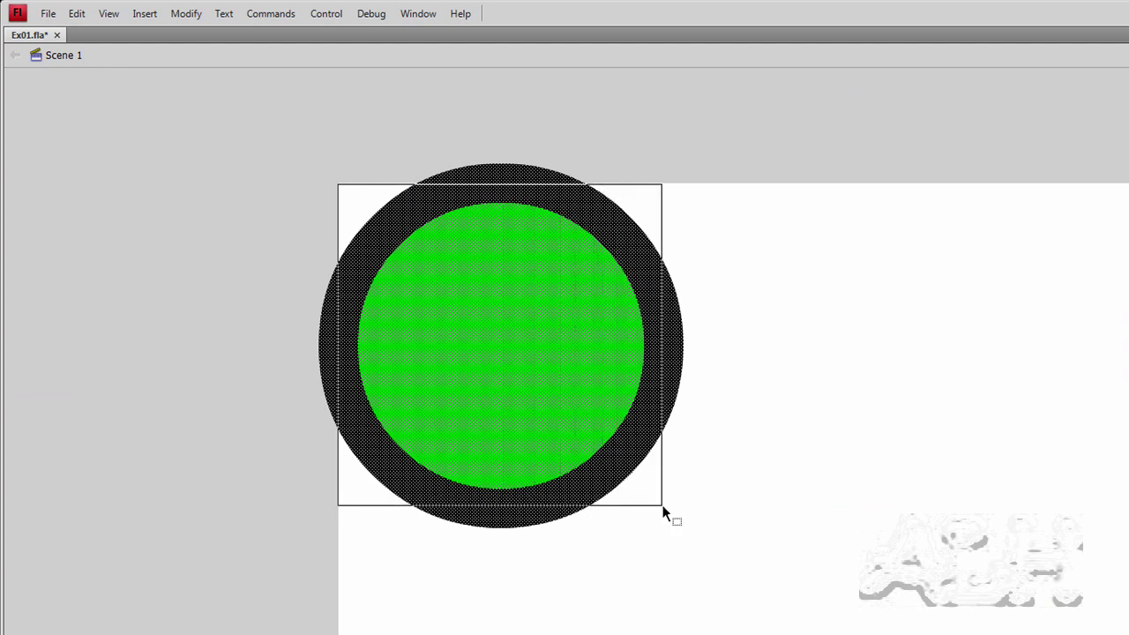
pyautogui.moveTo(663, 507); pyautogui.dragTo(662, 510)
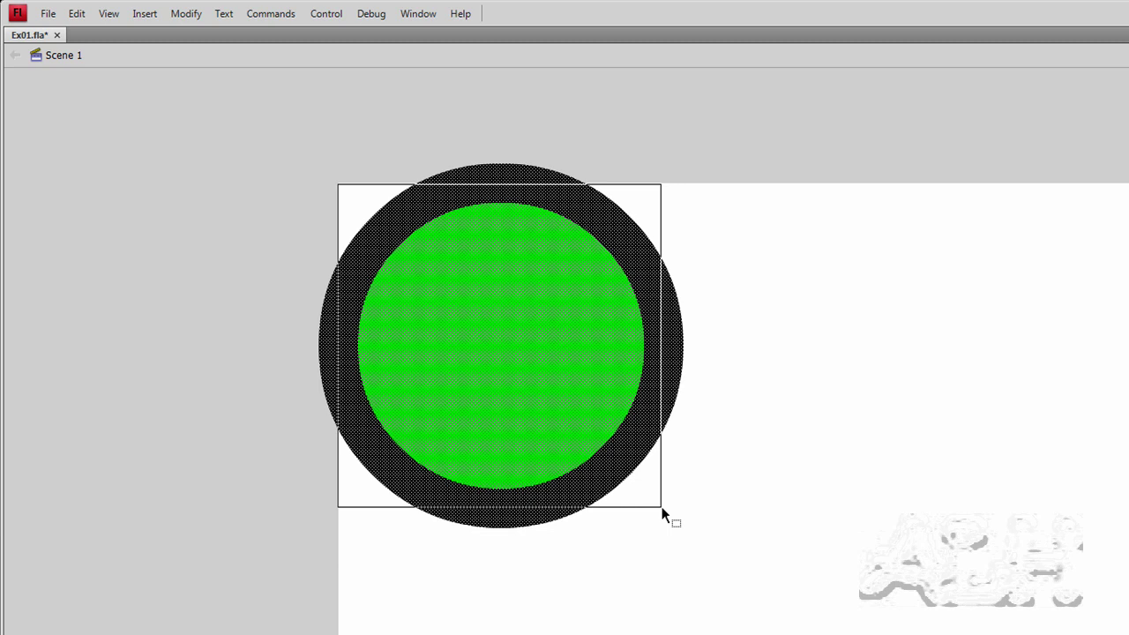
pyautogui.click(814, 477)
pyautogui.doubleClick(576, 286)
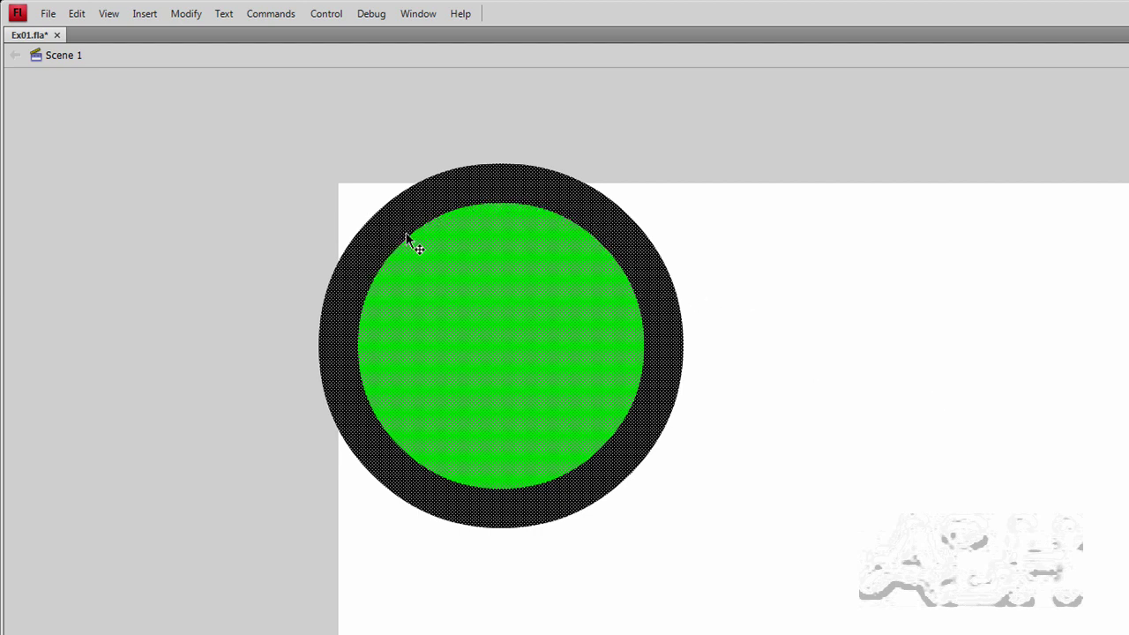
pyautogui.click(823, 256)
pyautogui.click(622, 228)
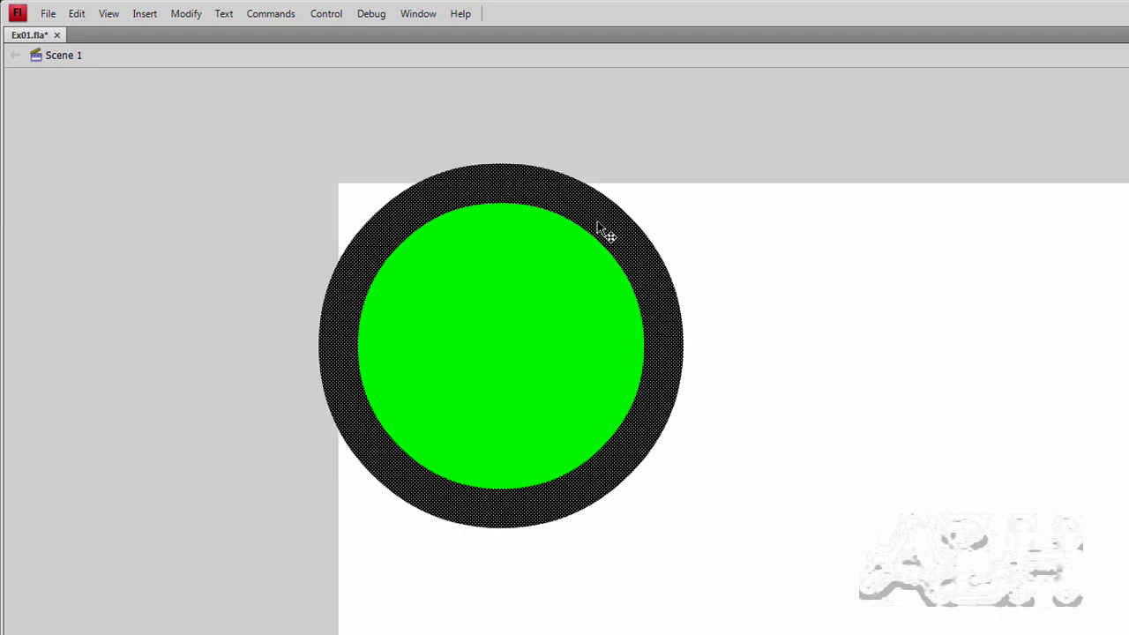
pyautogui.moveTo(621, 226); pyautogui.dragTo(897, 259)
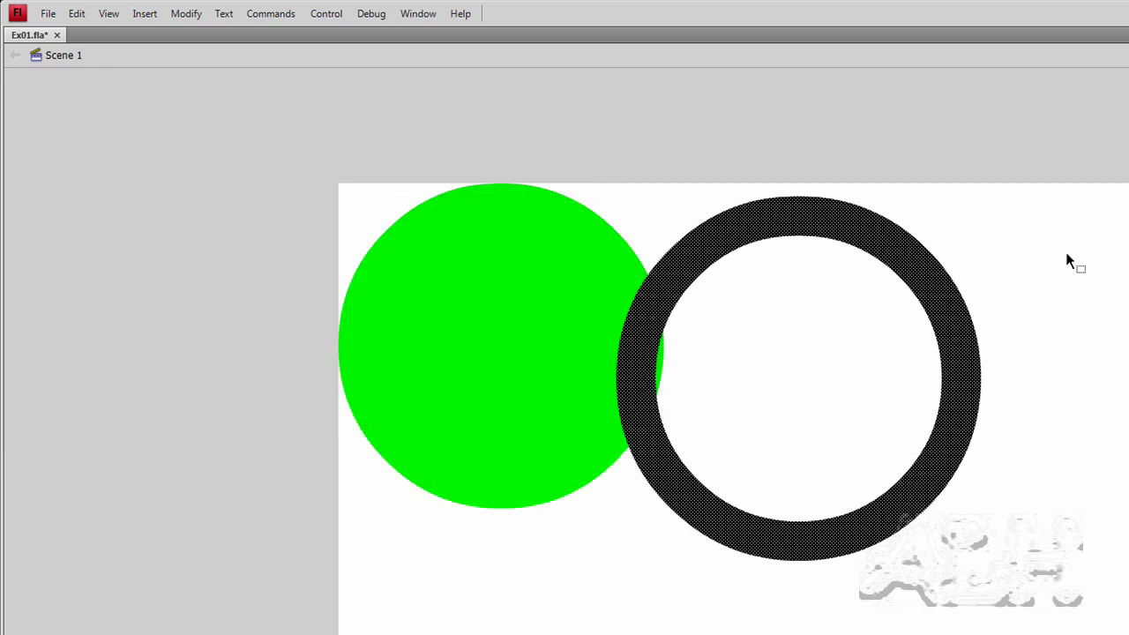
pyautogui.hotkey('ctrl', 'z')
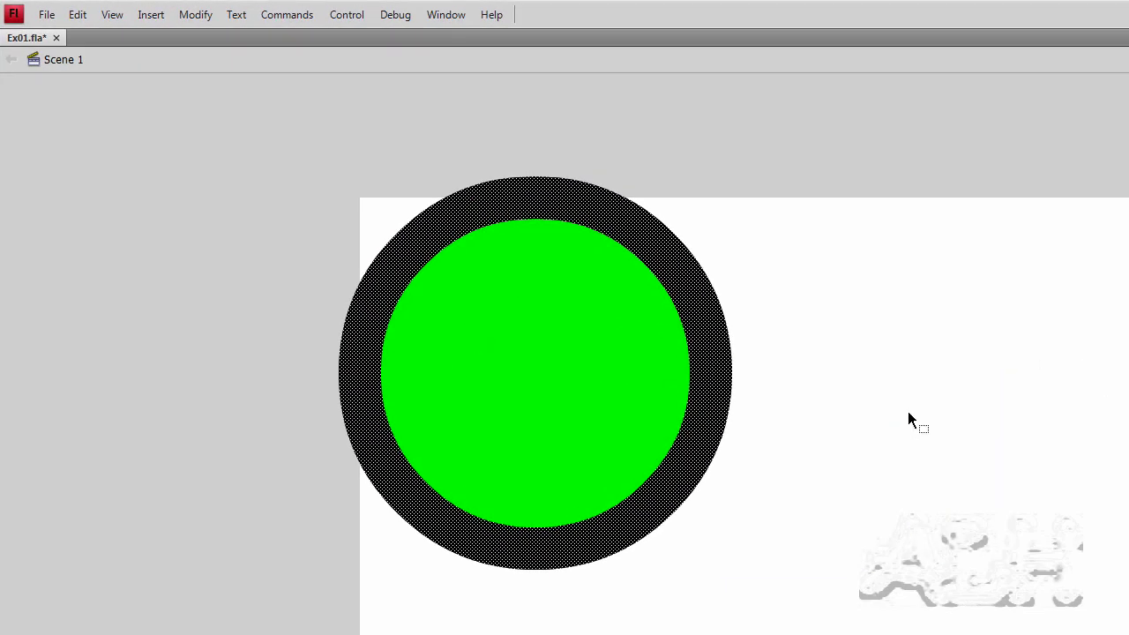
# Select the circle's fill and turn it red.
pyautogui.click(798, 221)
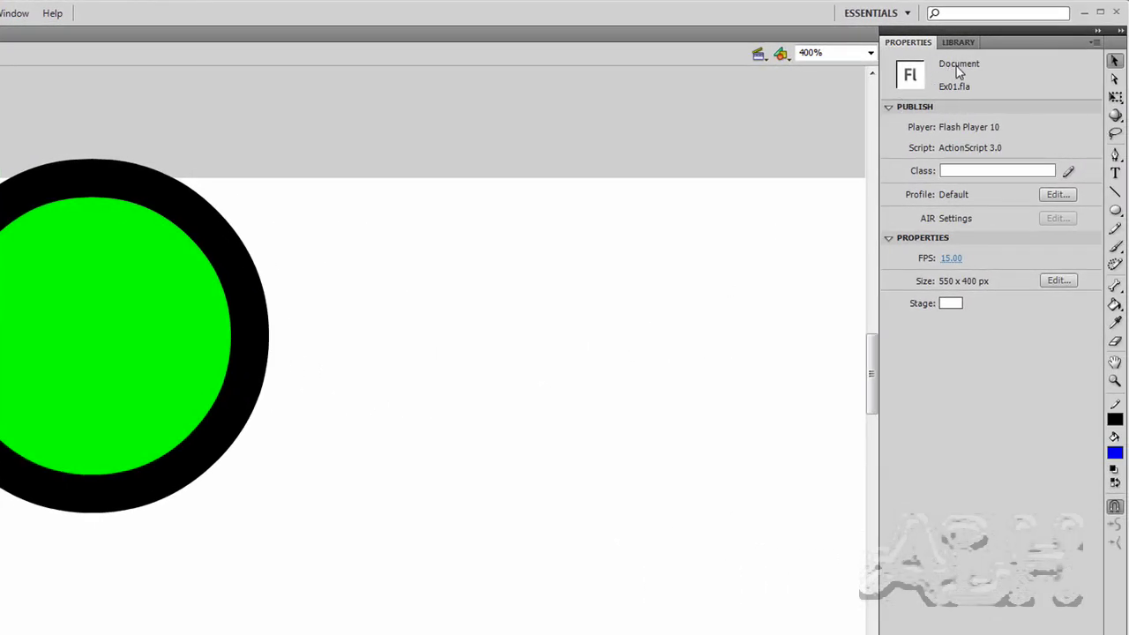
pyautogui.click(125, 344)
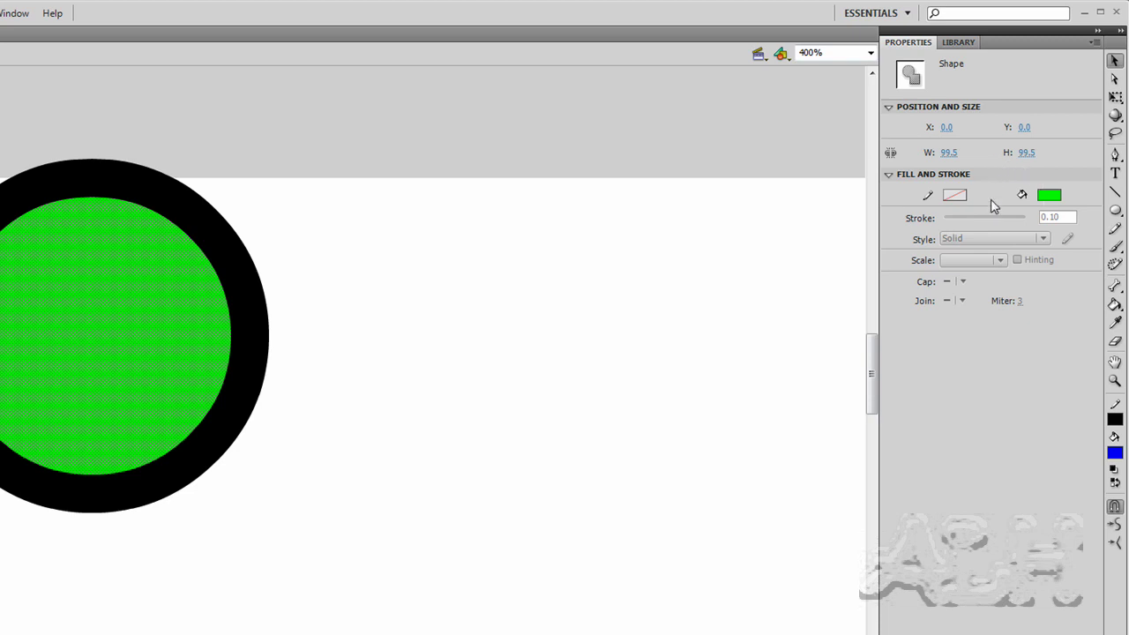
pyautogui.click(1049, 195)
pyautogui.click(893, 300)
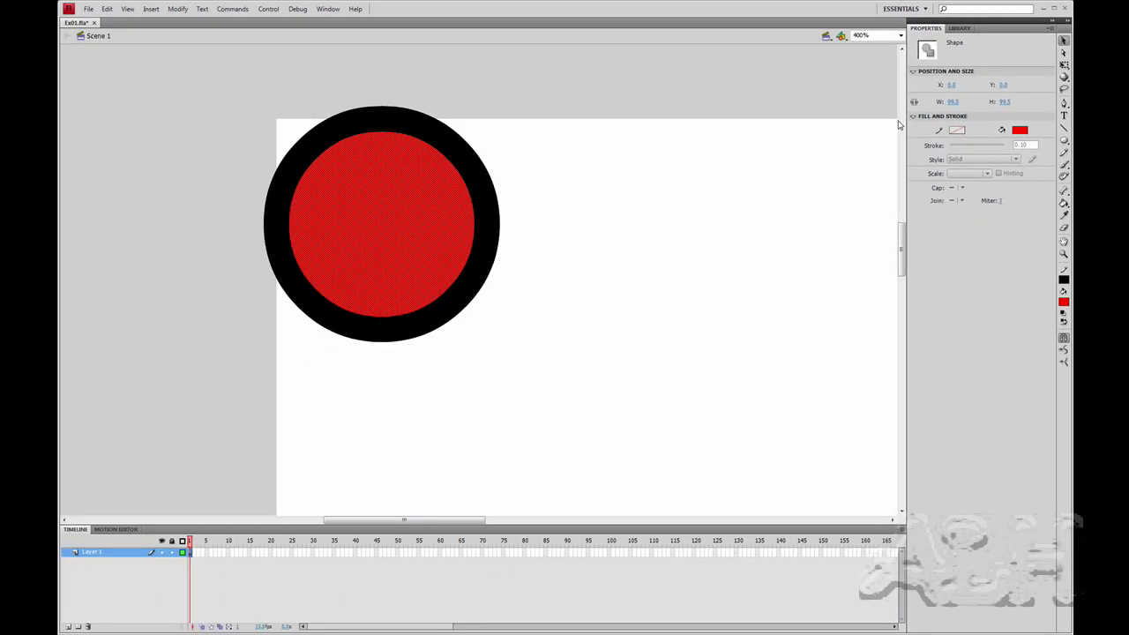
# Return the circle's fill to green and pick the Oval tool.
pyautogui.click(1021, 133)
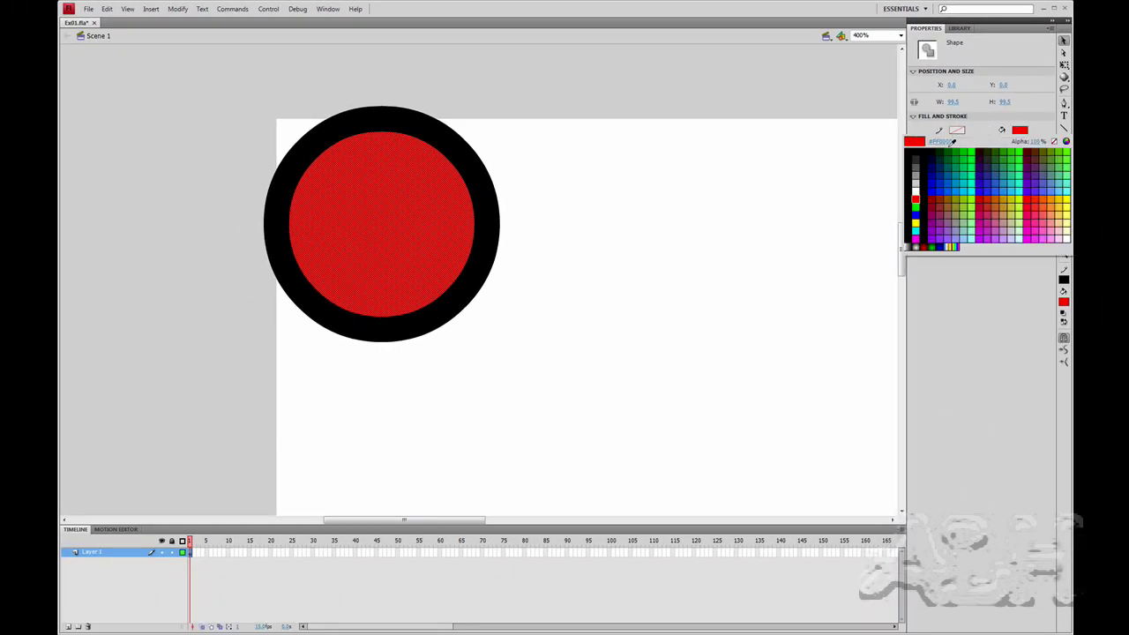
pyautogui.click(918, 209)
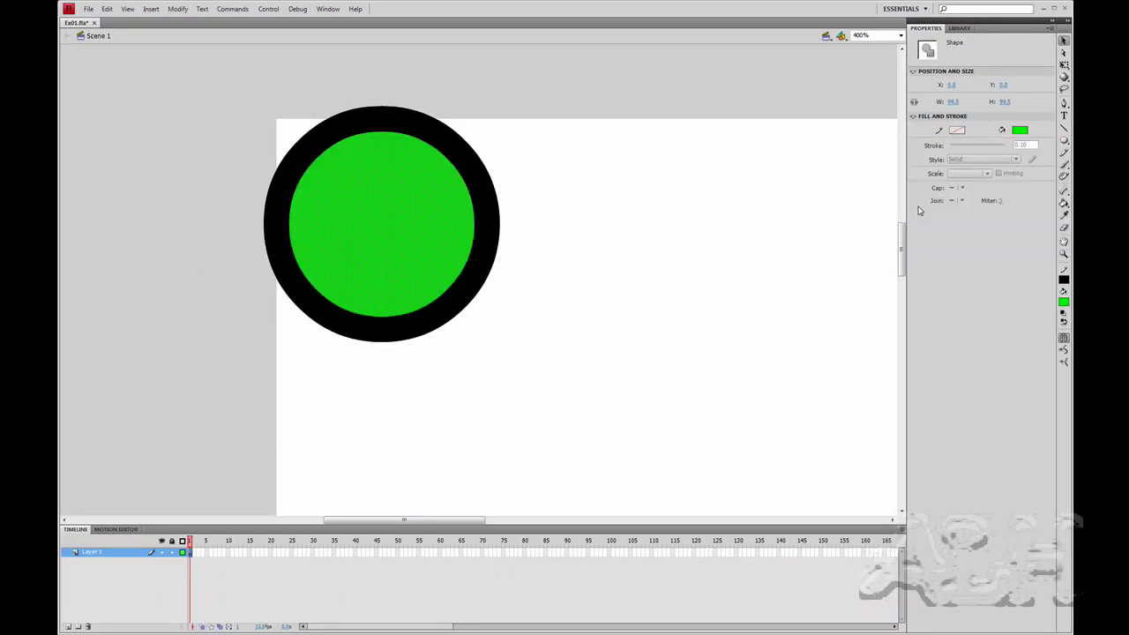
pyautogui.click(1064, 142)
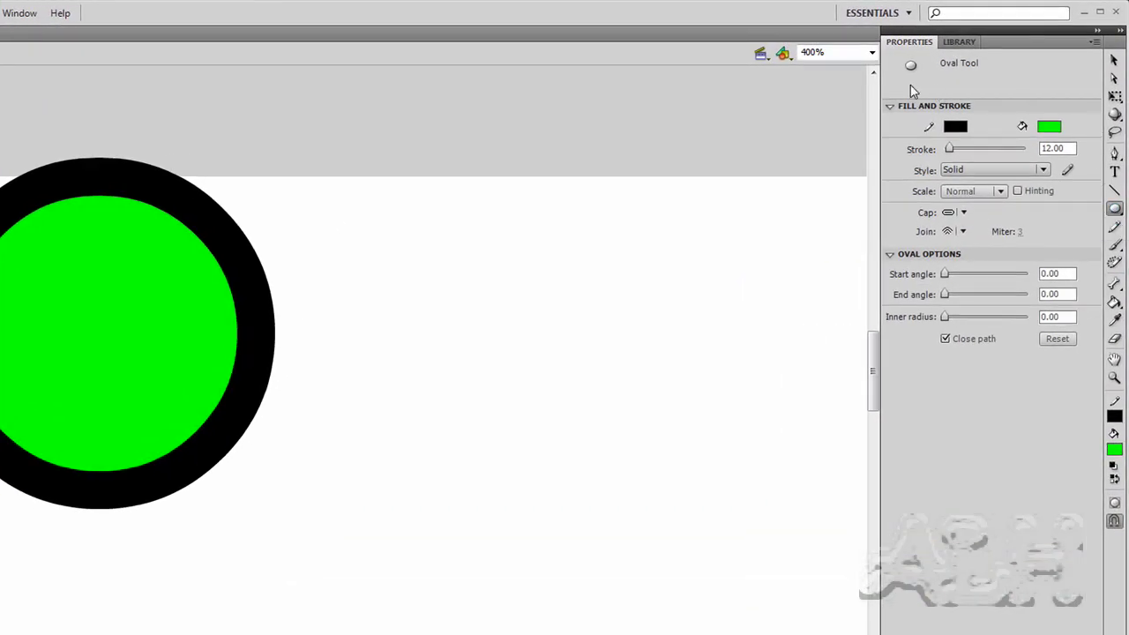
# Draw a small red oval with a 4-point black outline in the face's upper left.
pyautogui.click(1060, 132)
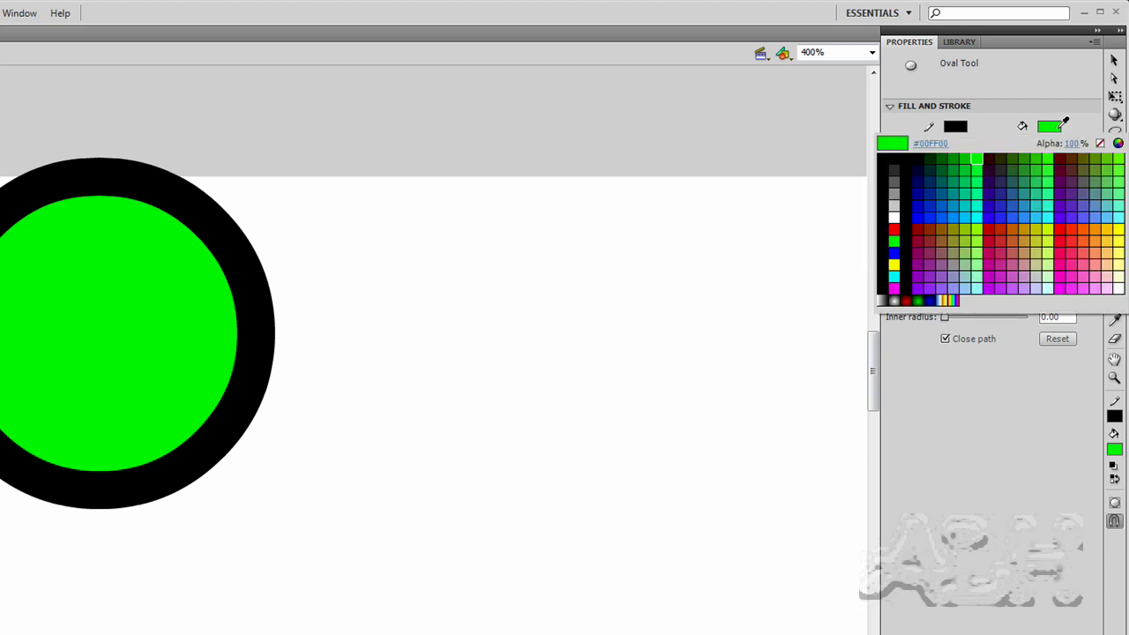
pyautogui.click(904, 222)
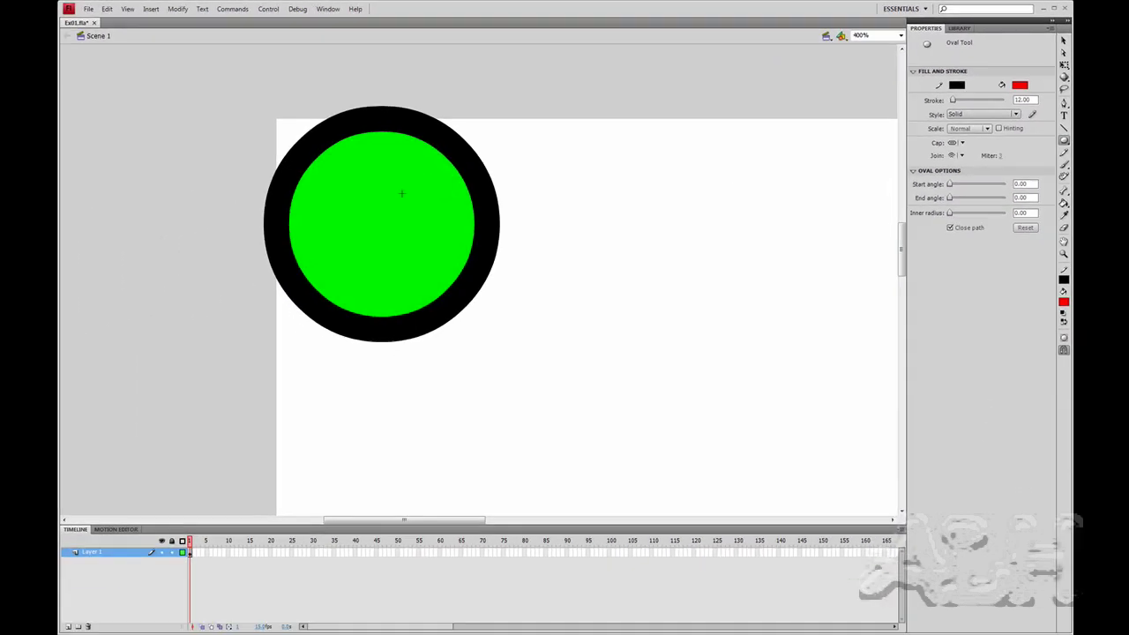
pyautogui.click(1030, 99)
pyautogui.write('4')
pyautogui.press('Return')
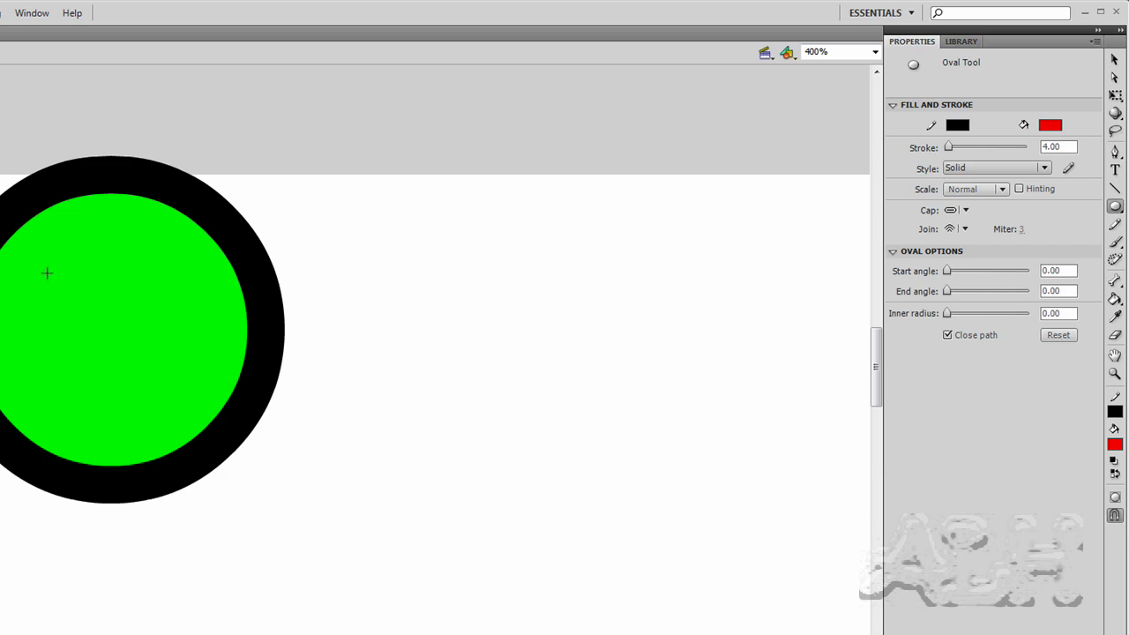
pyautogui.moveTo(50, 261); pyautogui.dragTo(95, 309)
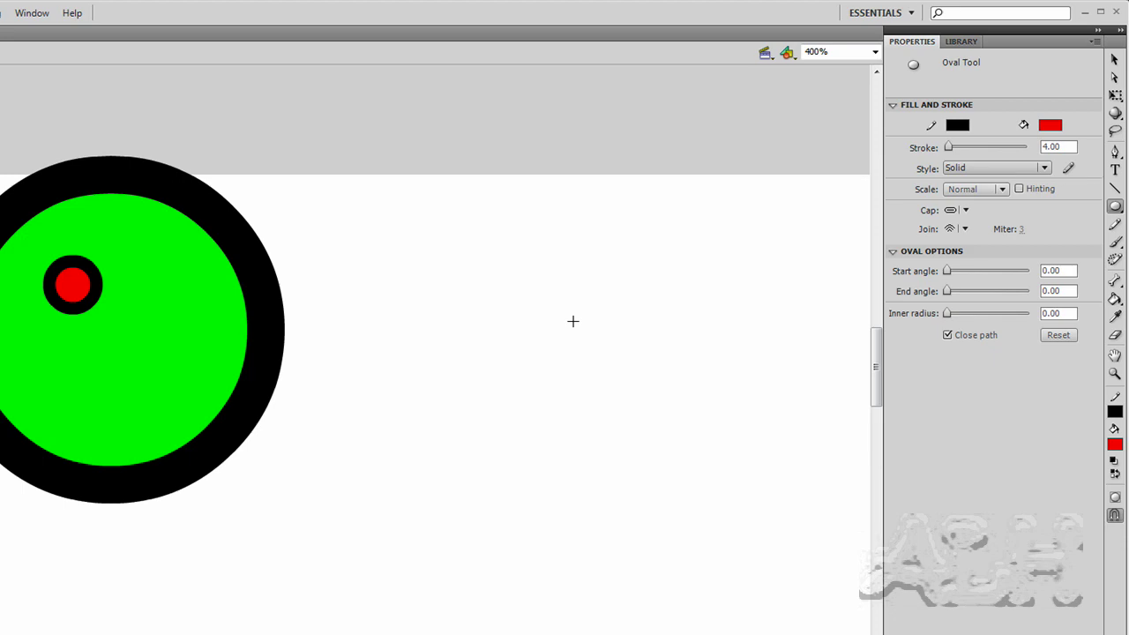
# Using the Selection tool, drag the green fill off the eyeball, then undo it.
pyautogui.press('v')
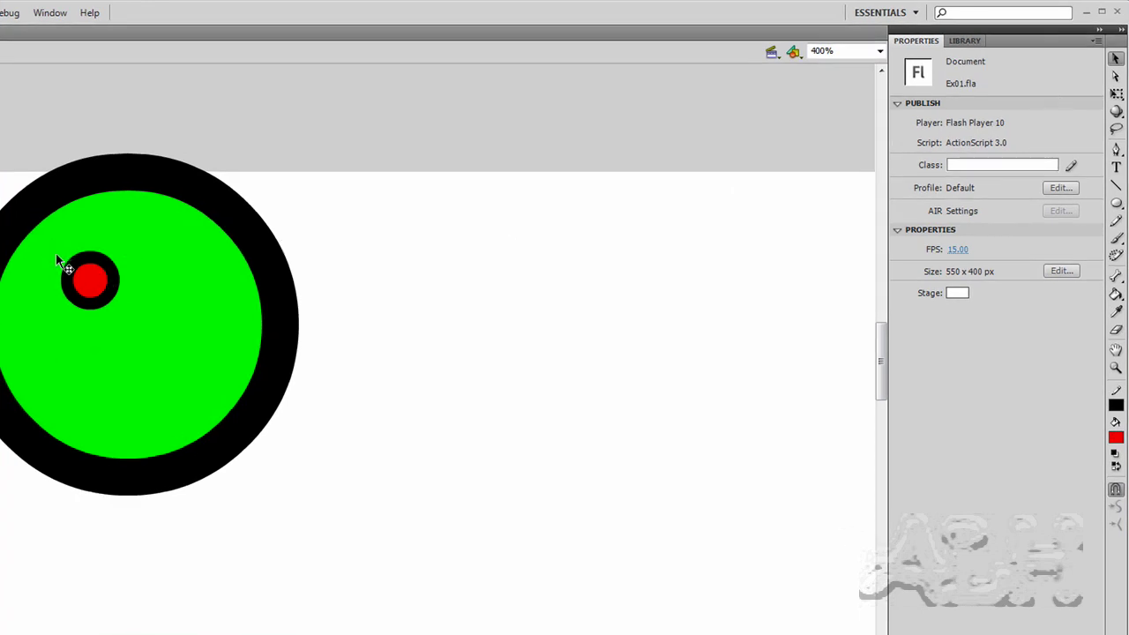
pyautogui.moveTo(56, 255); pyautogui.dragTo(96, 296)
pyautogui.hotkey('ctrl', 'z')
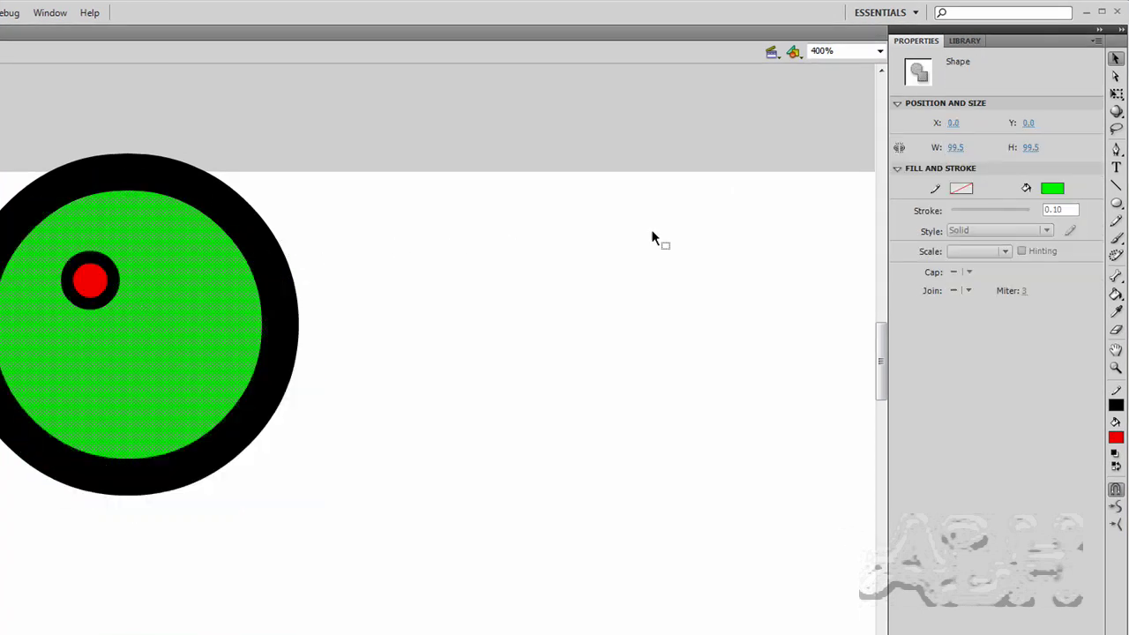
pyautogui.click(653, 238)
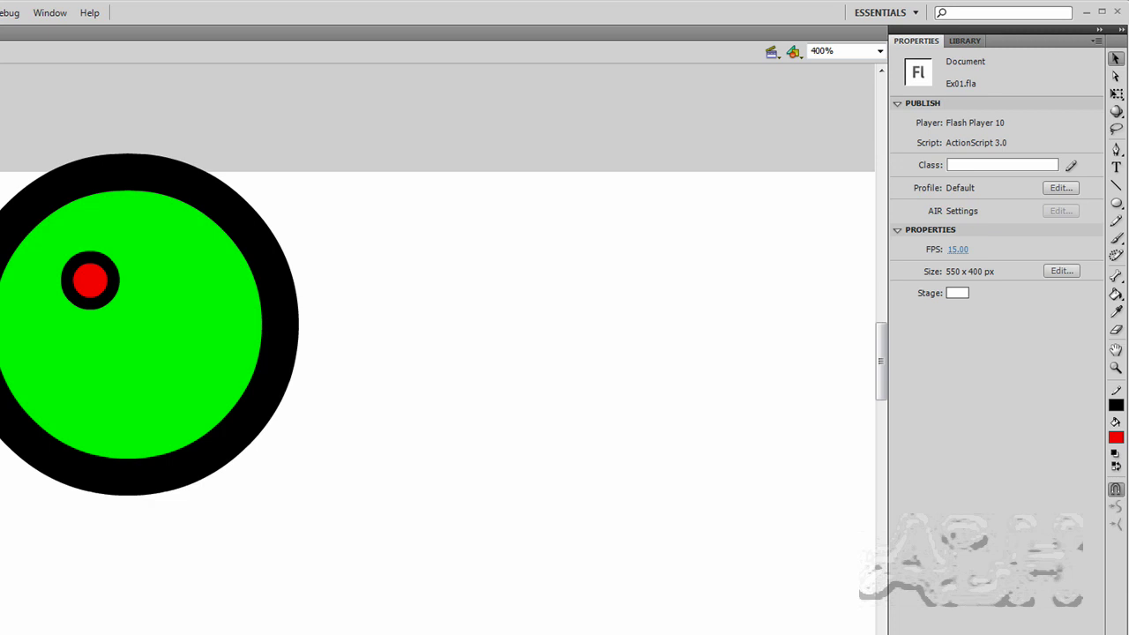
# Drag the ringed red eyeball out of the face, exposing a white hole, then undo.
pyautogui.click(88, 279)
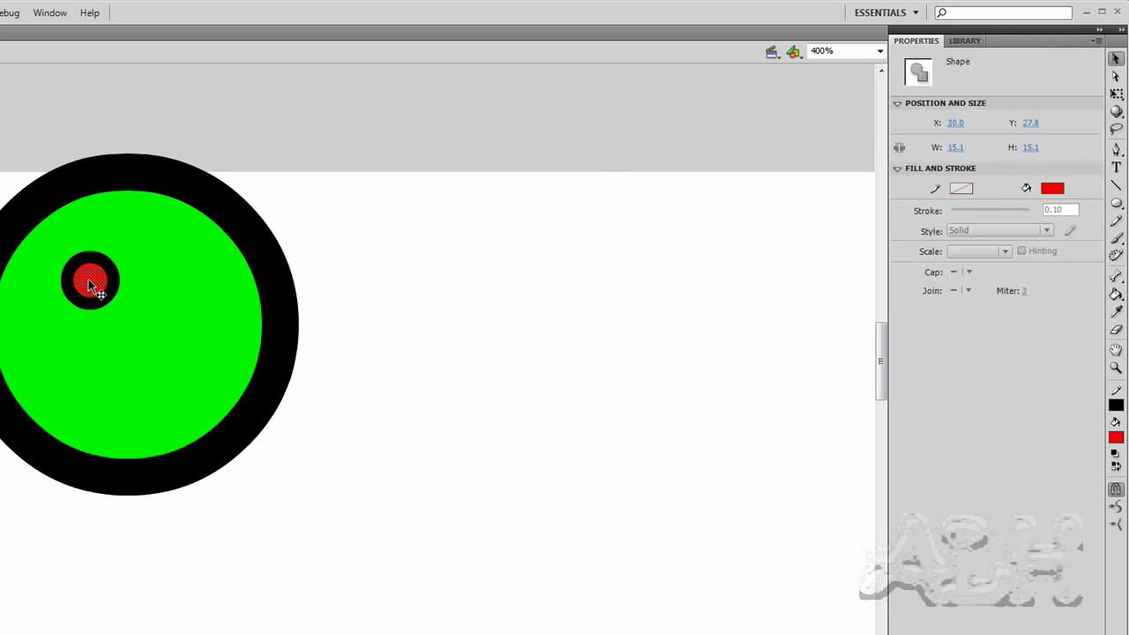
pyautogui.doubleClick(88, 278)
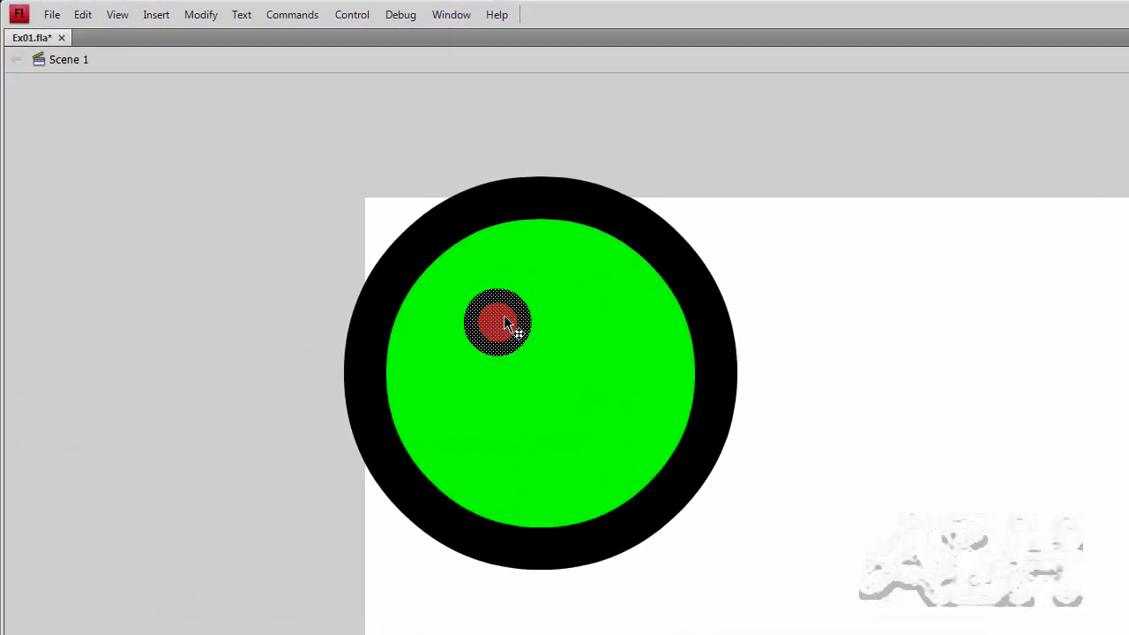
pyautogui.moveTo(501, 319); pyautogui.dragTo(845, 317)
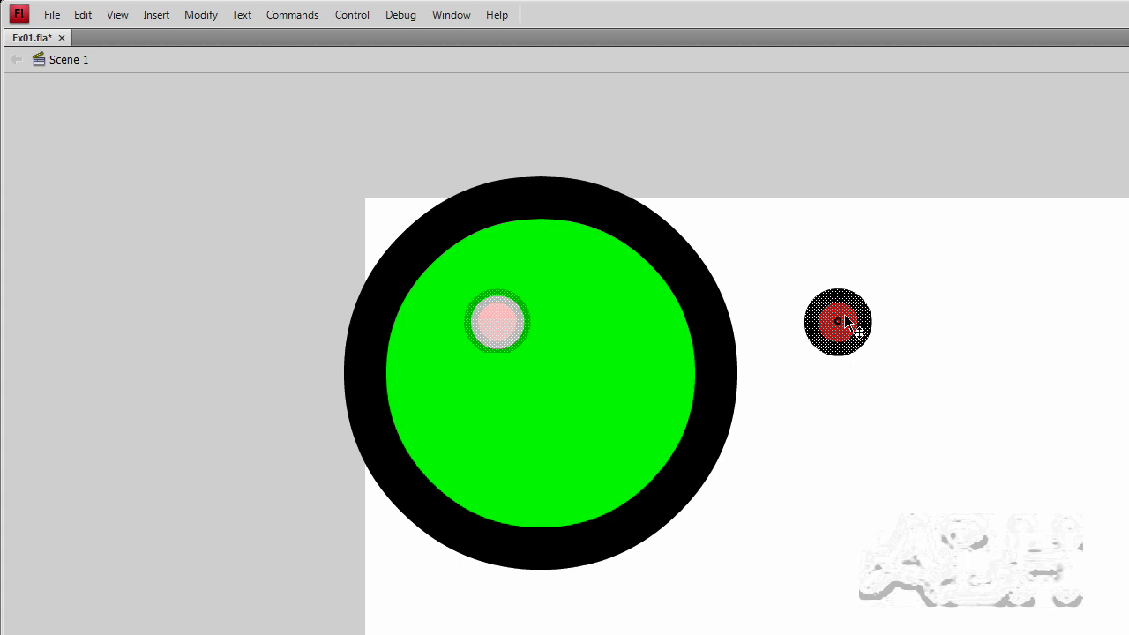
pyautogui.moveTo(844, 315); pyautogui.dragTo(845, 315)
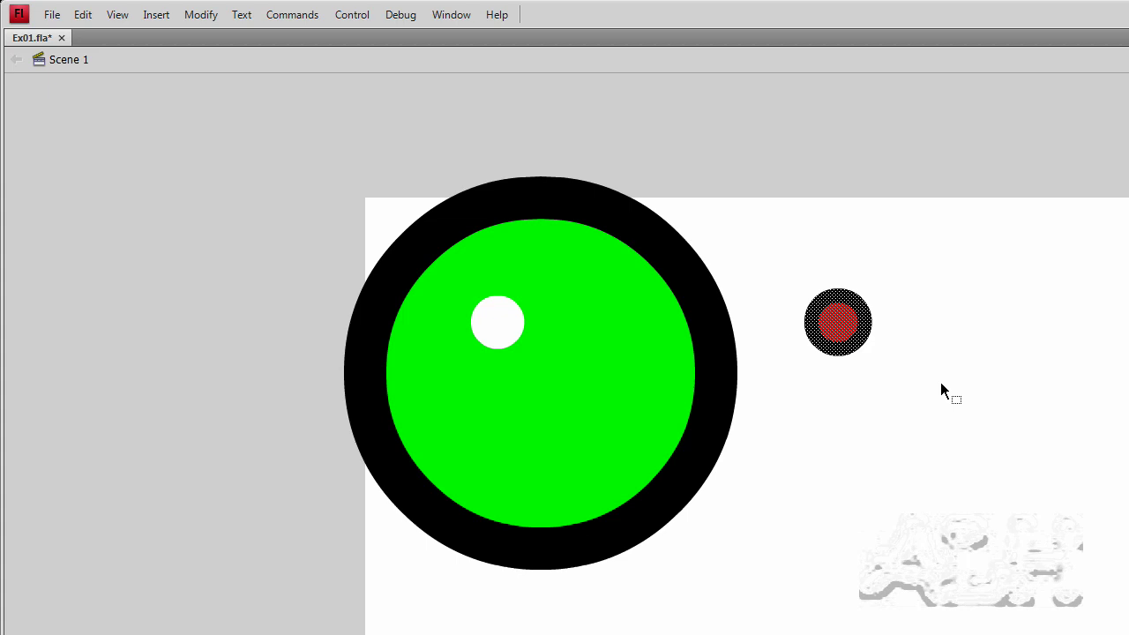
pyautogui.hotkey('ctrl', 'z')
pyautogui.click(975, 337)
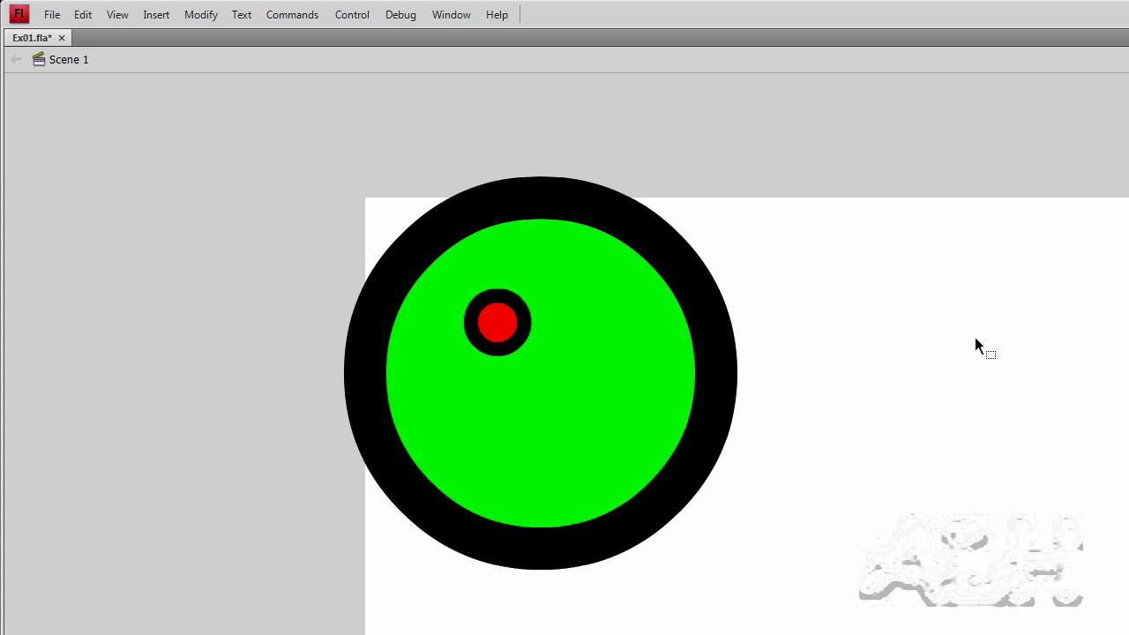
# Move the black ring right of the face and the red ball to the lower right.
pyautogui.click(527, 305)
pyautogui.moveTo(527, 305); pyautogui.dragTo(926, 305)
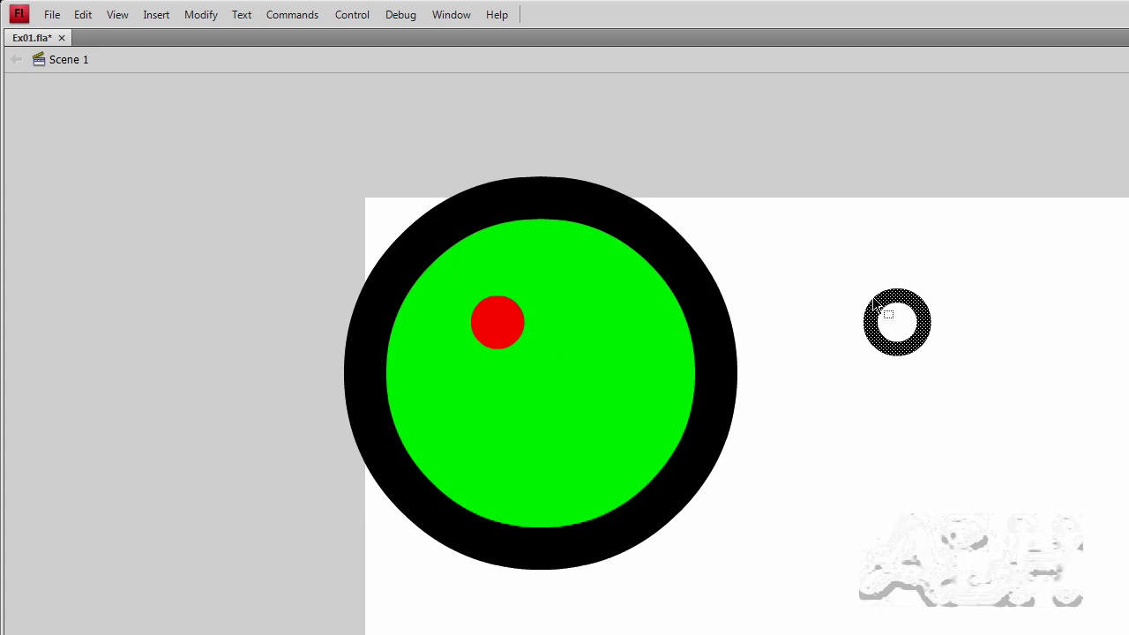
pyautogui.click(499, 331)
pyautogui.moveTo(498, 324); pyautogui.dragTo(566, 346)
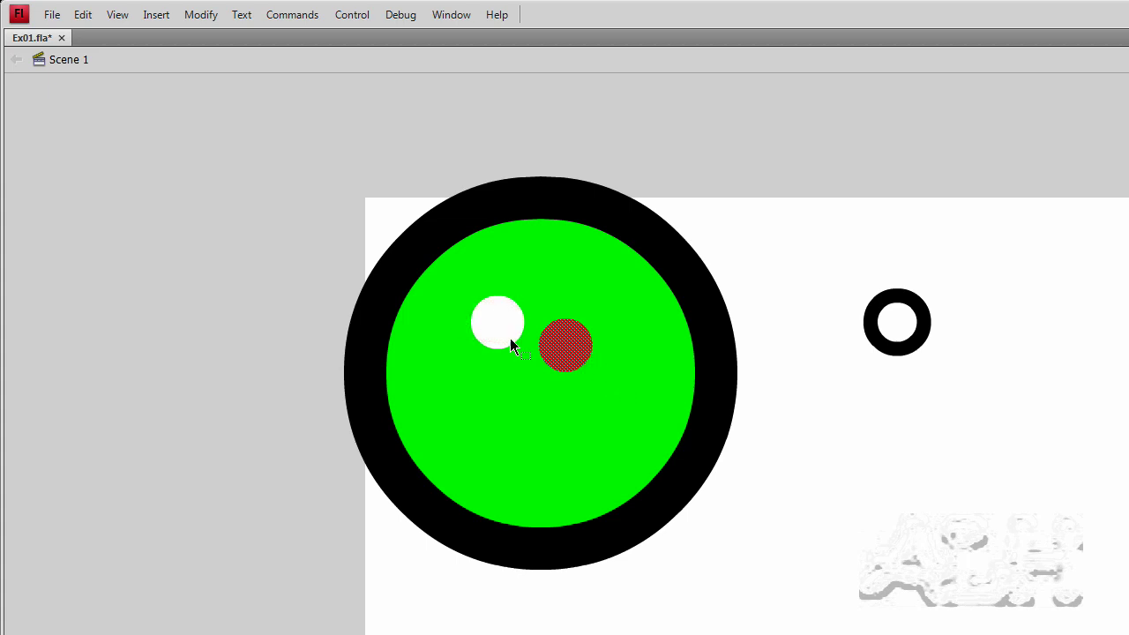
pyautogui.moveTo(558, 353)
pyautogui.mouseDown()
pyautogui.moveTo(568, 348)
pyautogui.moveTo(562, 388)
pyautogui.moveTo(605, 356)
pyautogui.moveTo(614, 375)
pyautogui.moveTo(841, 431)
pyautogui.mouseUp()
pyautogui.click(926, 481)
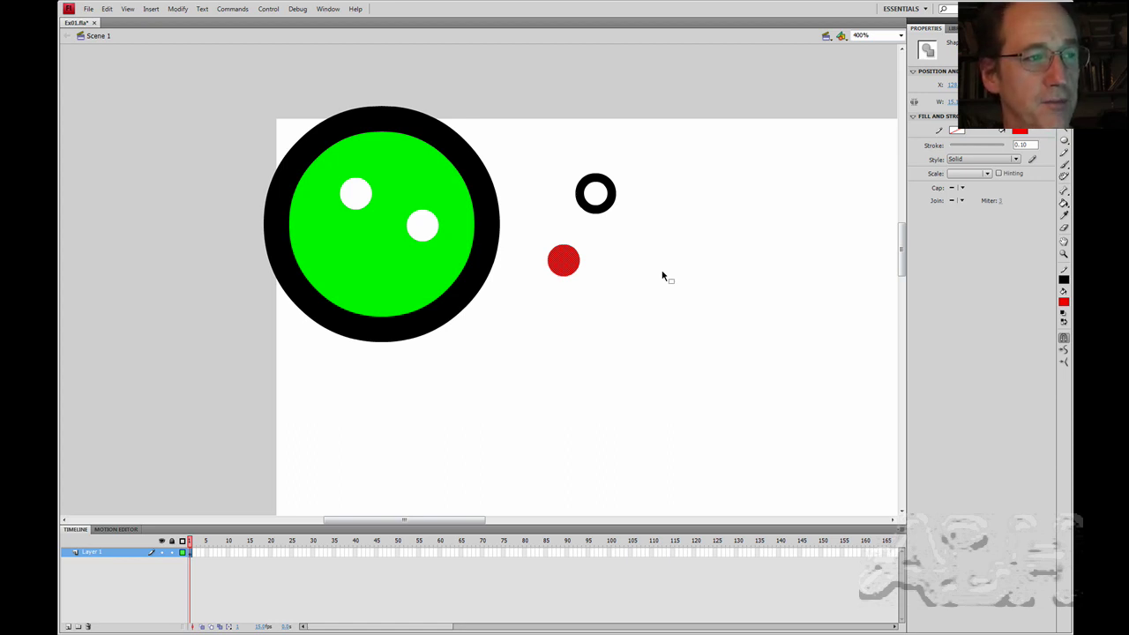
# Undo the ring and red-ball moves three times to restore the original eyeball.
pyautogui.hotkey('ctrl', 'z')
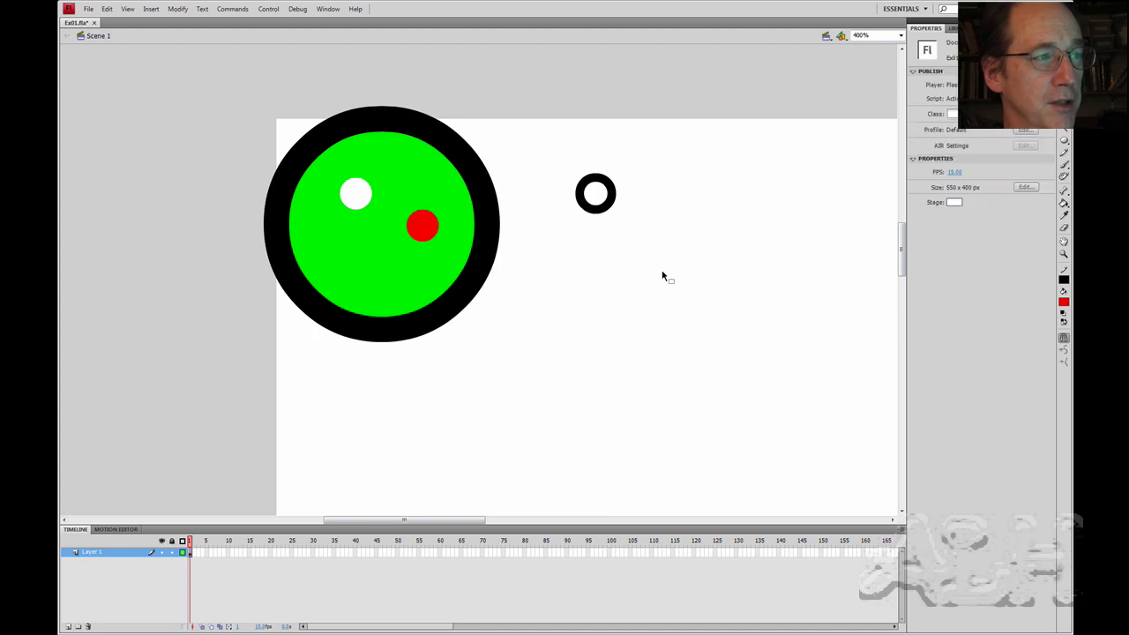
pyautogui.hotkey('ctrl', 'z')
pyautogui.hotkey('ctrl', 'z')
pyautogui.hotkey('ctrl', 'z')
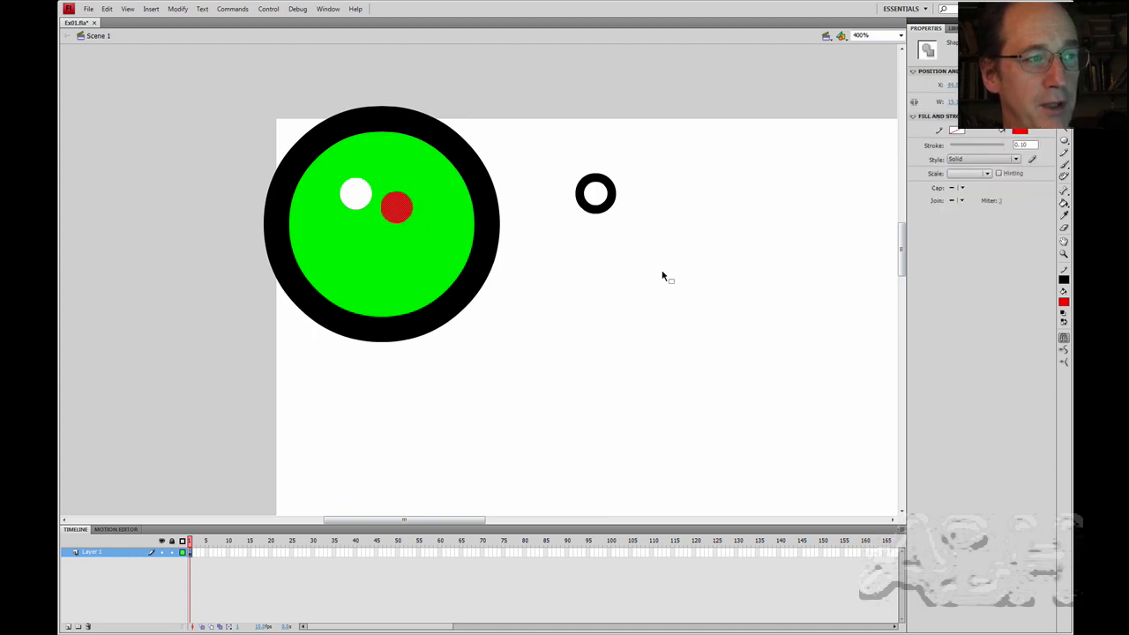
pyautogui.hotkey('ctrl', 'z')
pyautogui.hotkey('ctrl', 'z')
pyautogui.hotkey('ctrl', 'z')
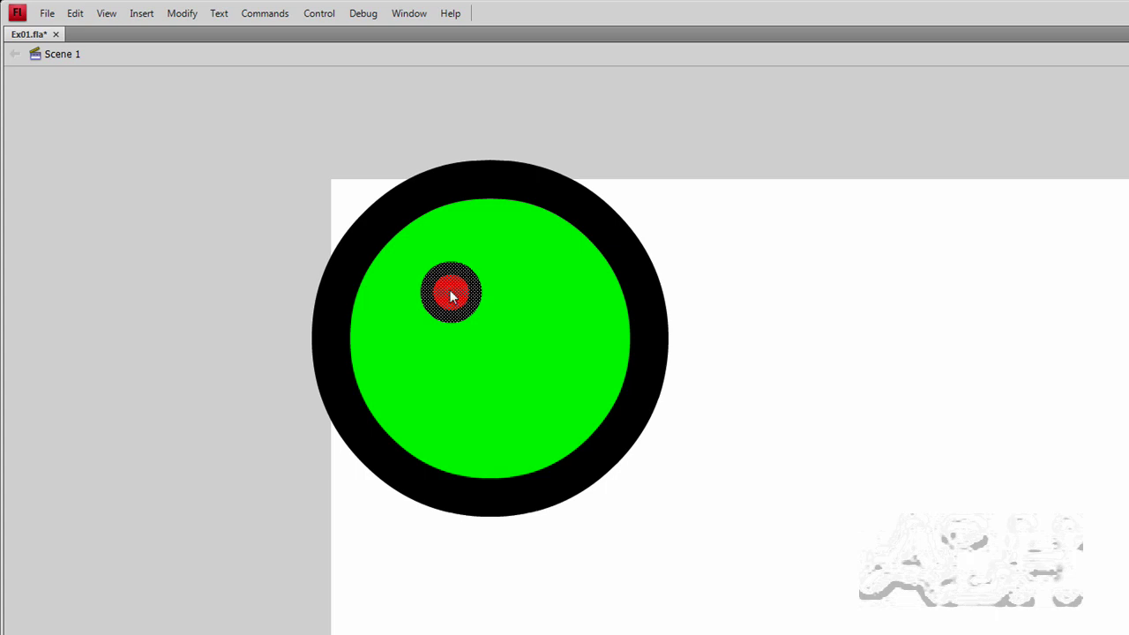
# Copy and paste the ringed red eyeball, placing the copy beside the first.
pyautogui.rightClick(450, 291)
pyautogui.click(495, 362)
pyautogui.rightClick(476, 352)
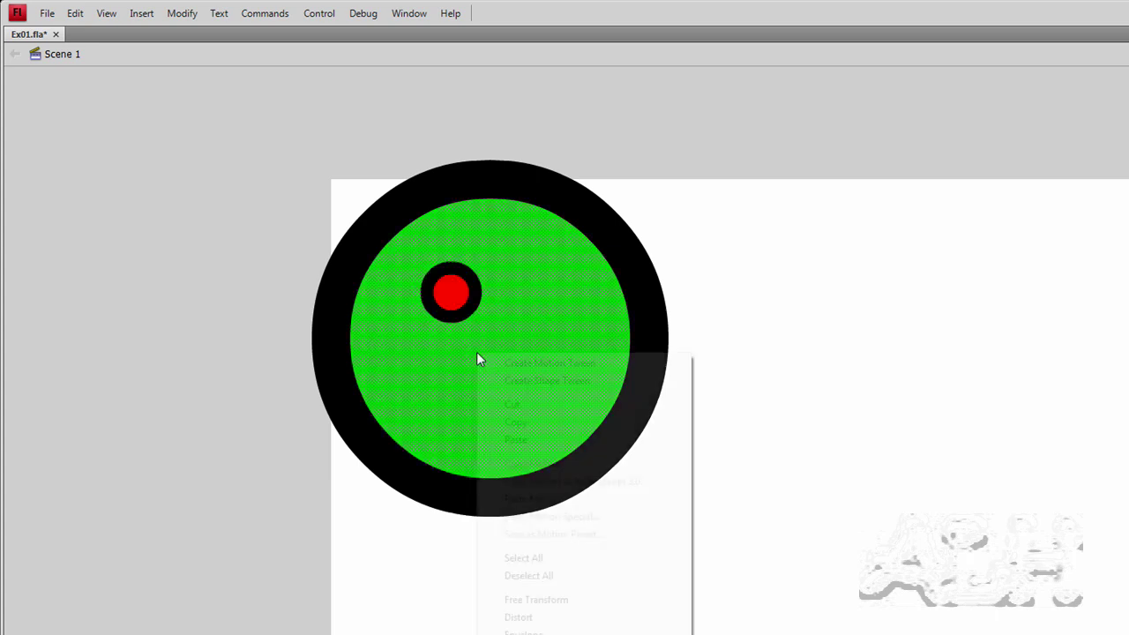
pyautogui.click(537, 440)
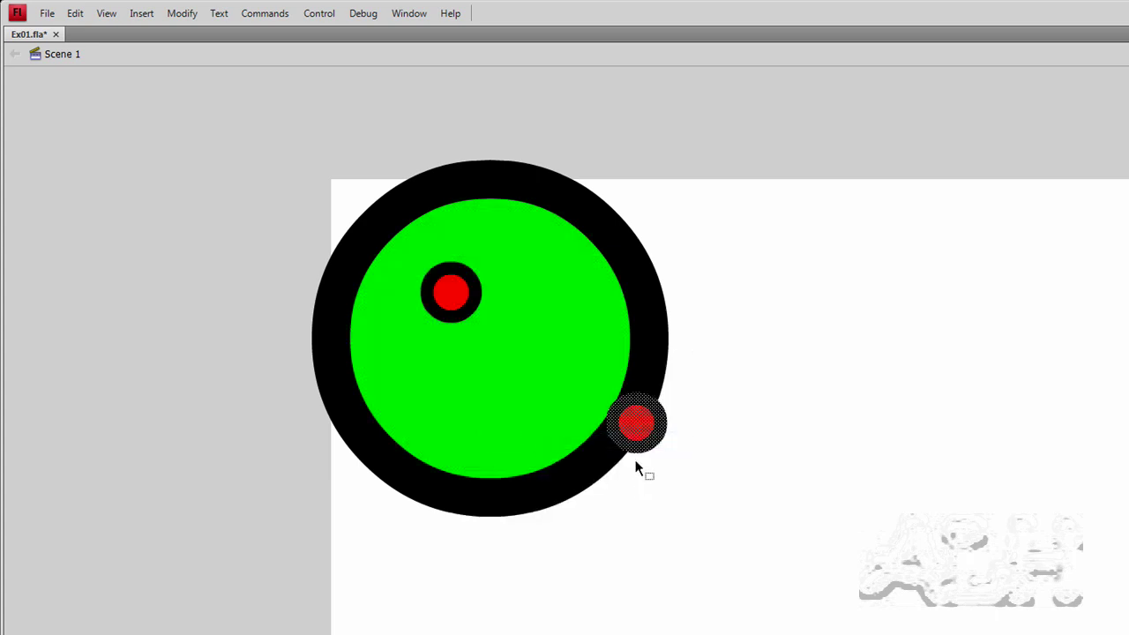
pyautogui.moveTo(637, 423)
pyautogui.mouseDown()
pyautogui.moveTo(547, 324)
pyautogui.moveTo(511, 389)
pyautogui.moveTo(528, 266)
pyautogui.moveTo(533, 357)
pyautogui.mouseUp()
# Undo a misplaced move so the second eyeball returns to its spot.
pyautogui.click(793, 305)
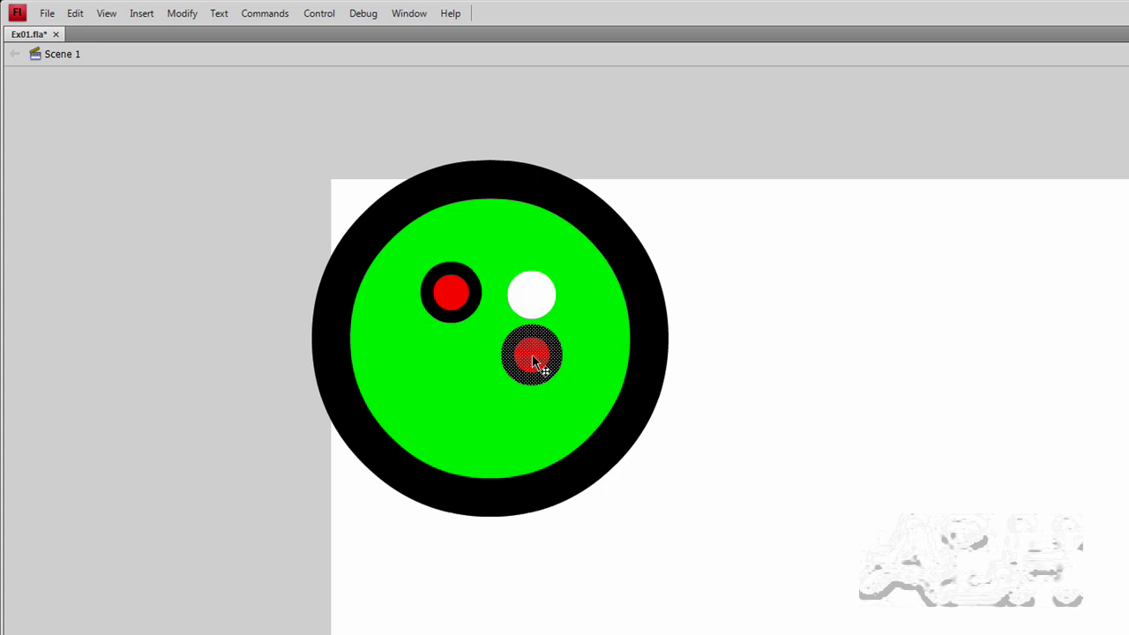
pyautogui.hotkey('ctrl', 'z')
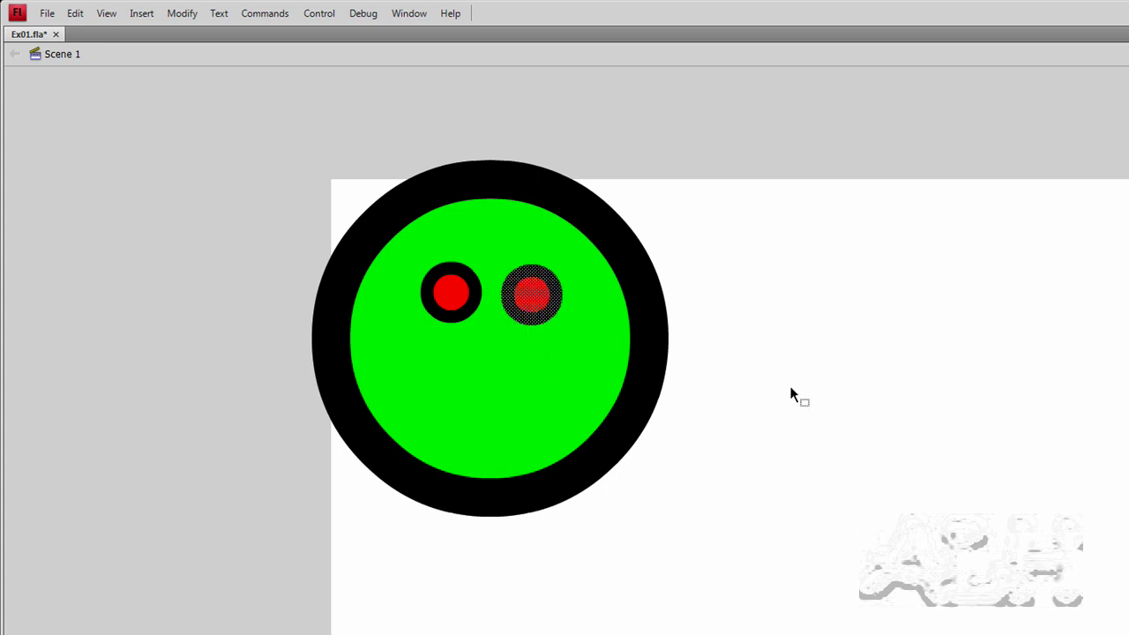
pyautogui.click(807, 302)
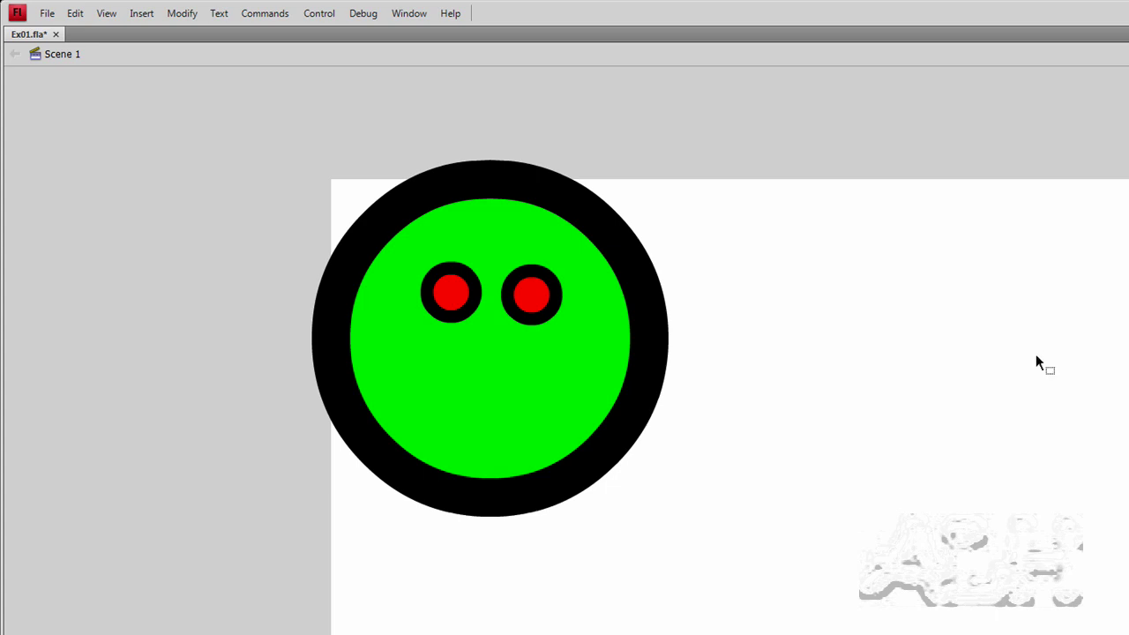